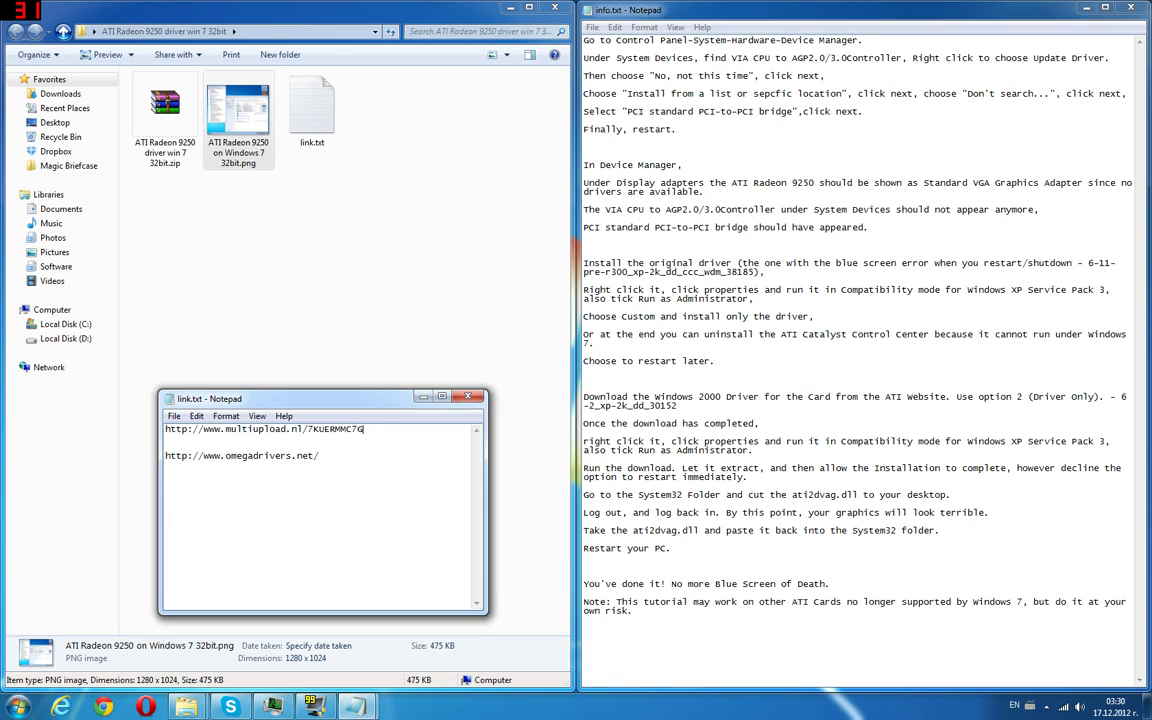
# View the Device Manager screenshot, then return to link.txt and select the omegadrivers.net link.
pyautogui.doubleClick(230, 115)
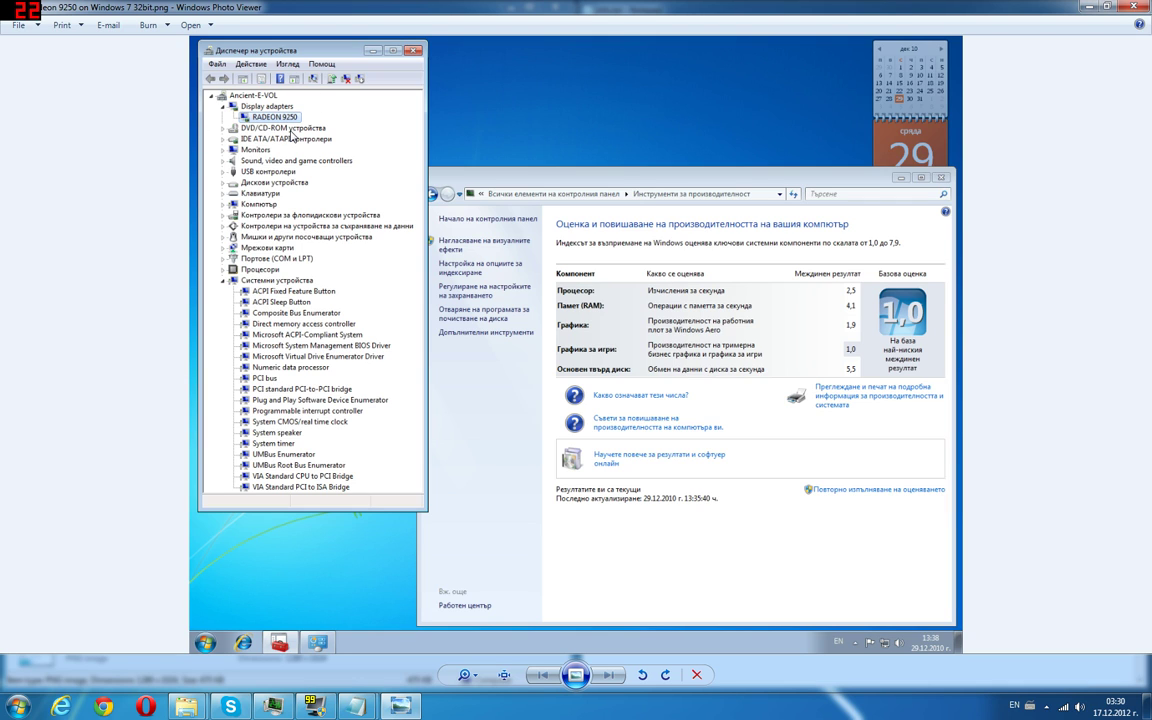
pyautogui.click(1133, 10)
pyautogui.moveTo(355, 707)
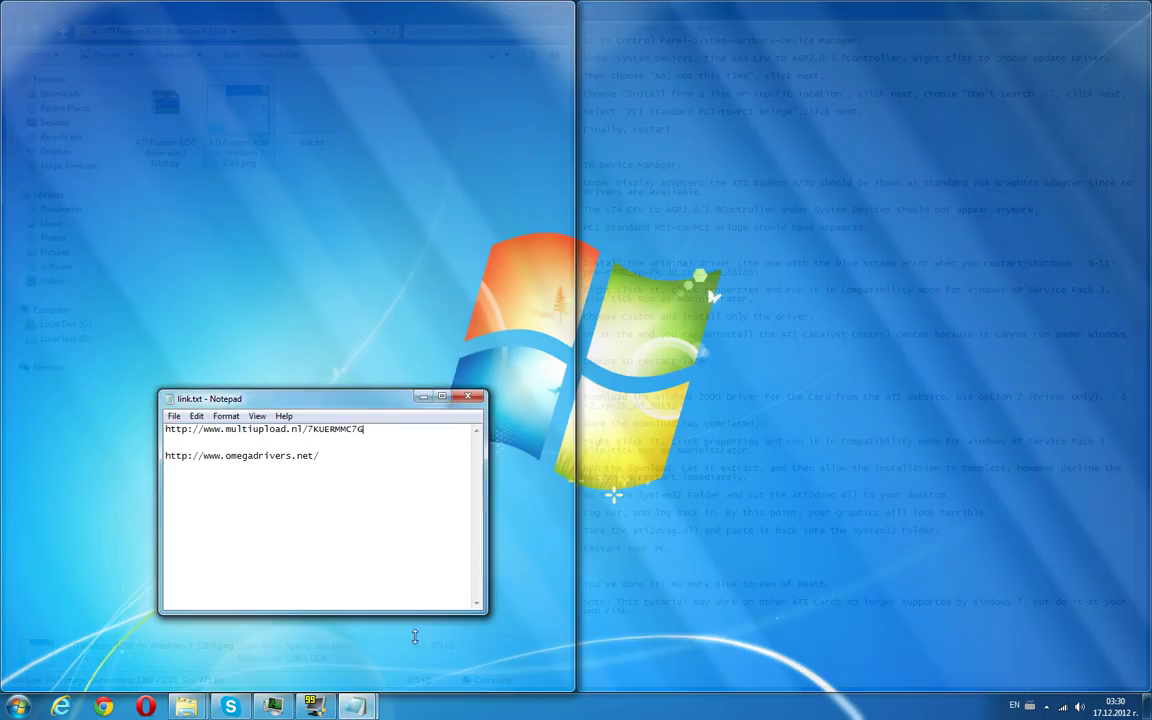
pyautogui.click(417, 643)
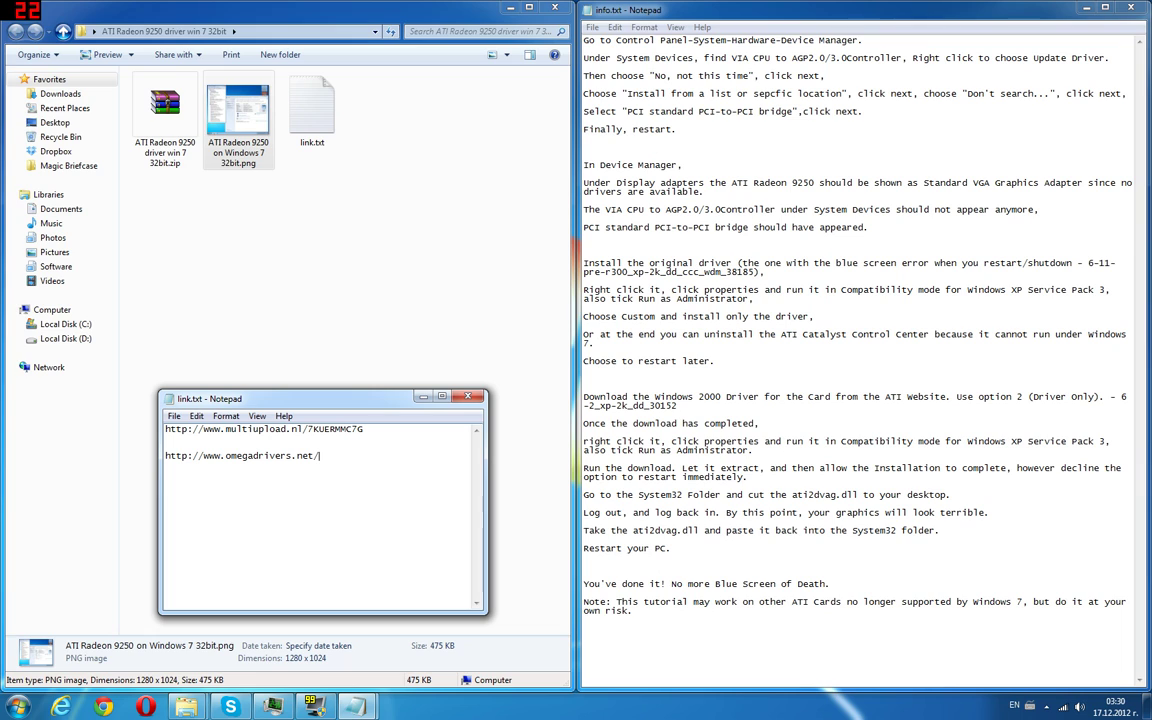
pyautogui.moveTo(320, 456); pyautogui.dragTo(205, 456)
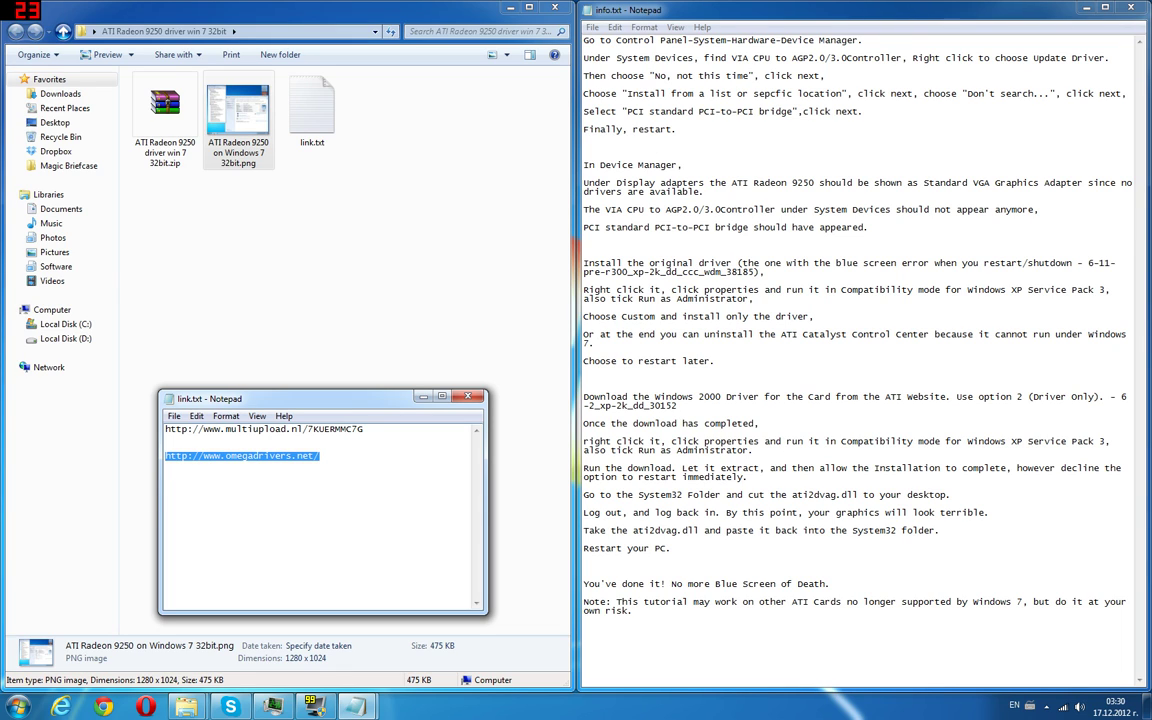
pyautogui.press('End')
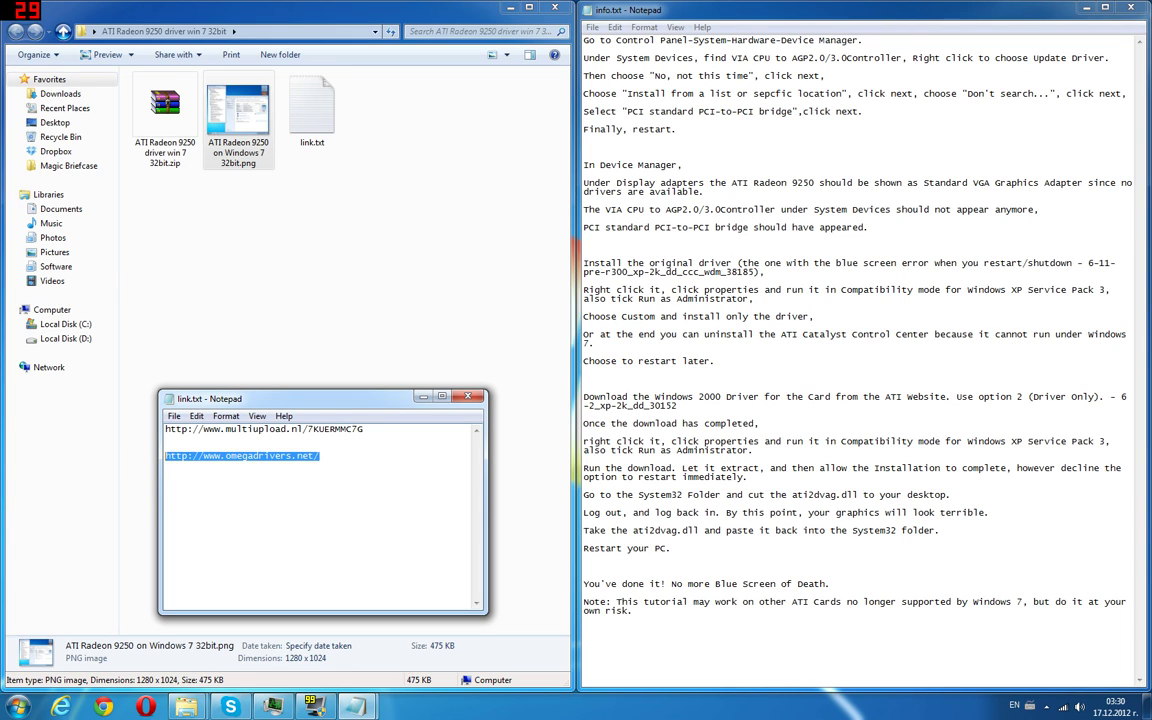